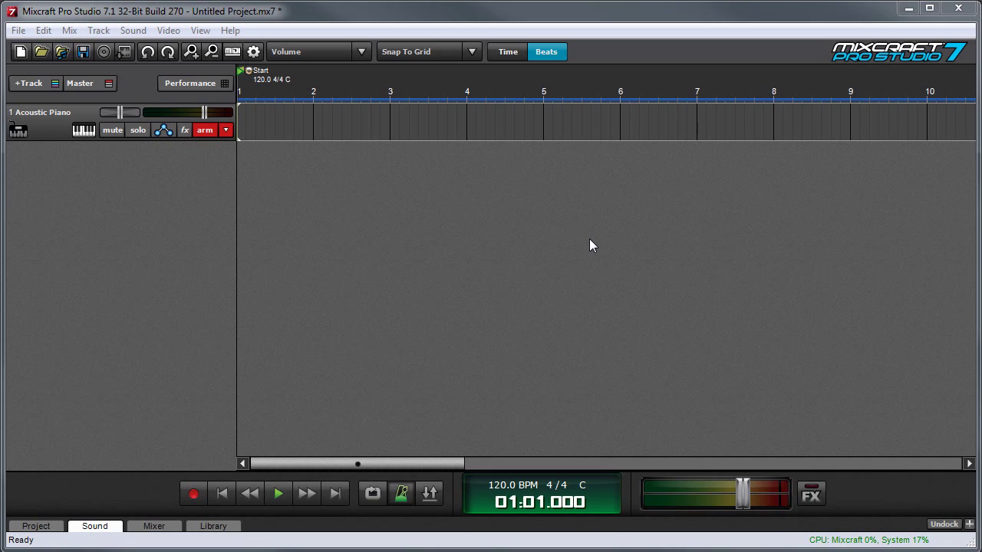
- Record a two-bar piano part on the Acoustic Piano track and open the clip in the piano roll
click(193, 493)
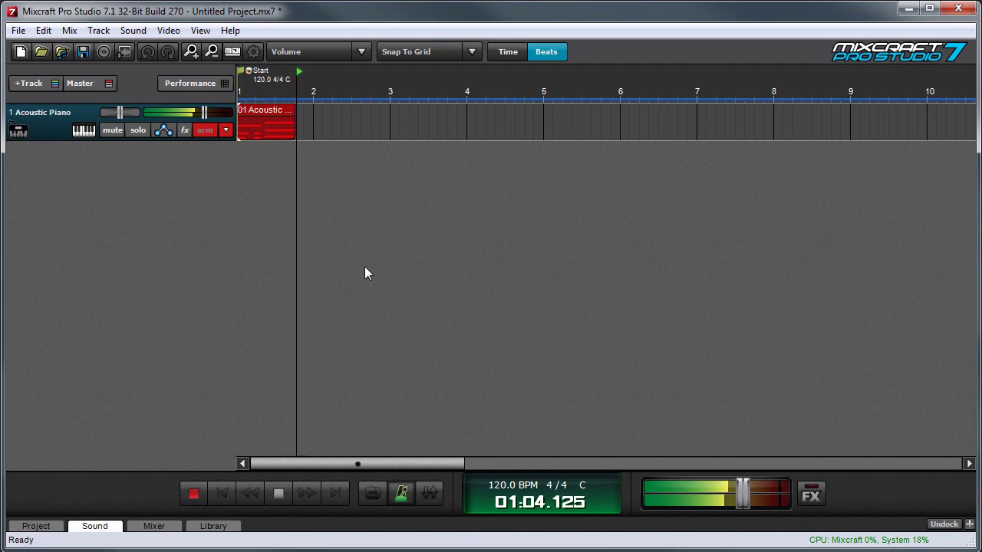
key(space)
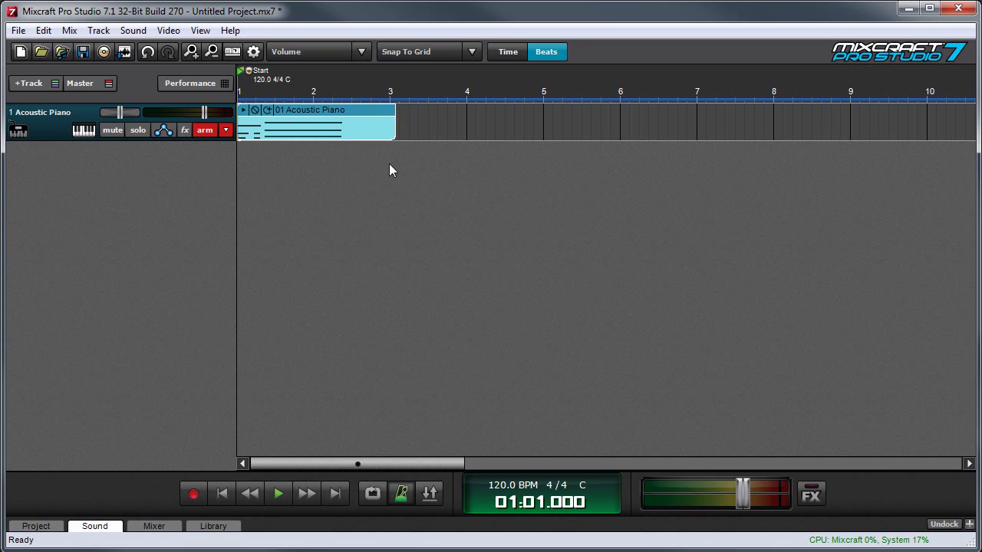
double_click(372, 111)
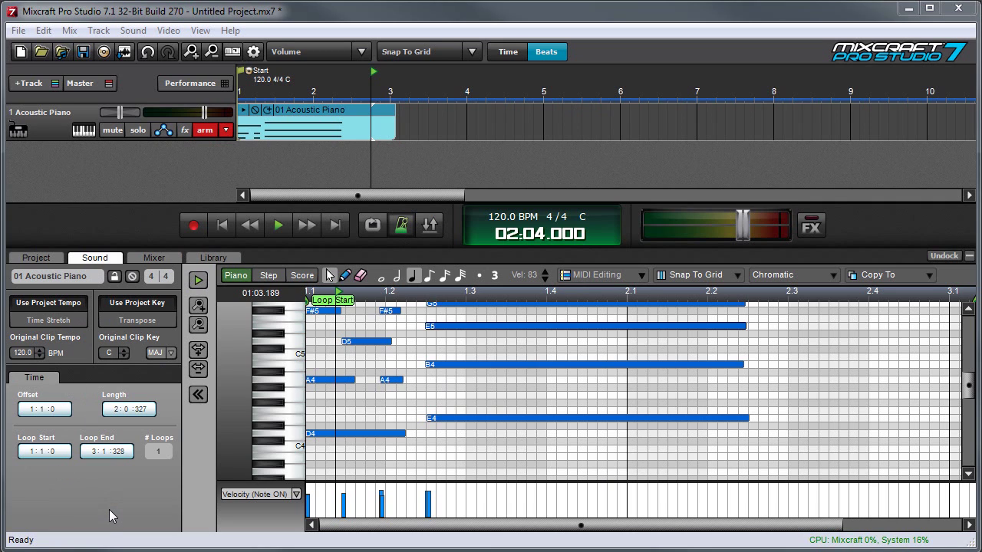
- Collapse the clip properties column so the piano roll shows the whole clip through bar 3
click(199, 395)
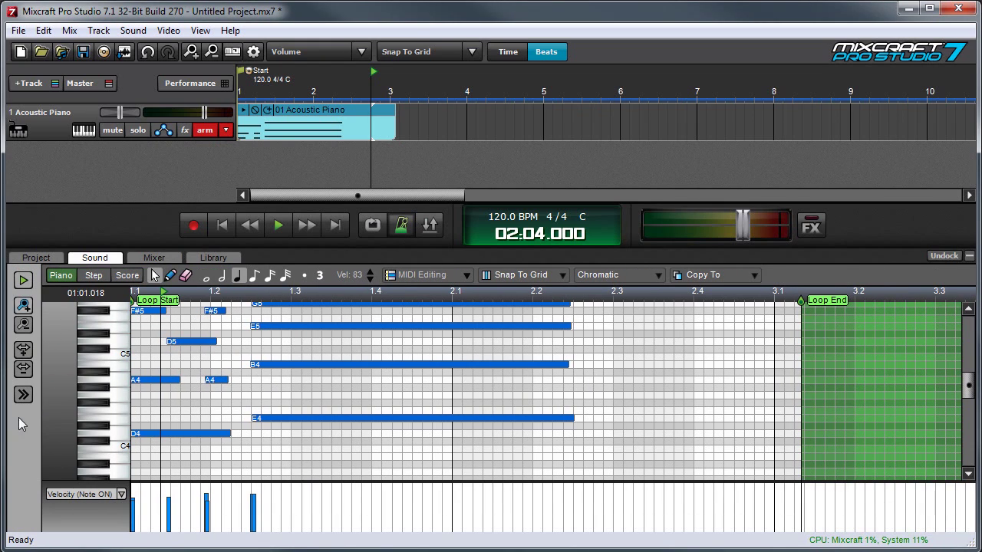
- Rewind to the clip start and play back the recorded notes, then stop
click(24, 281)
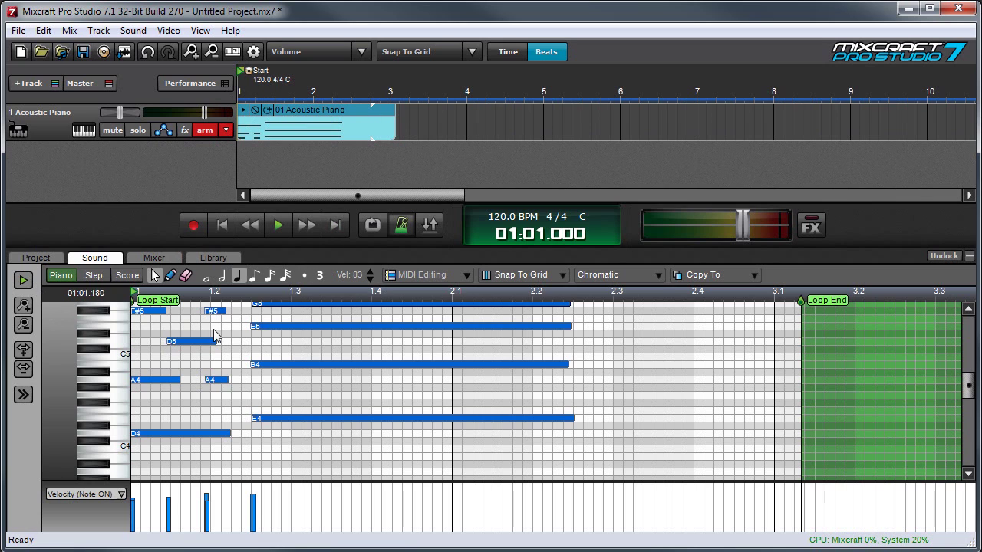
click(23, 281)
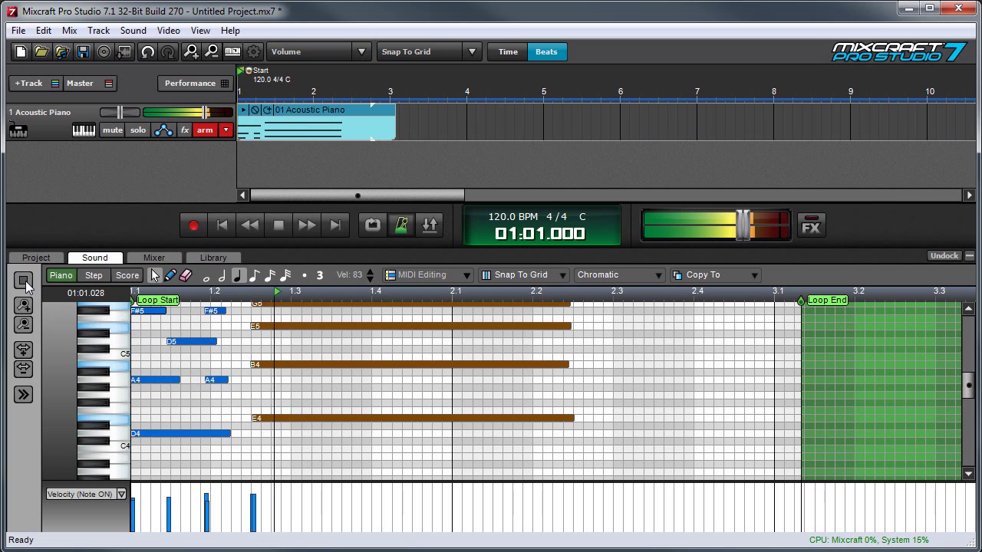
click(24, 281)
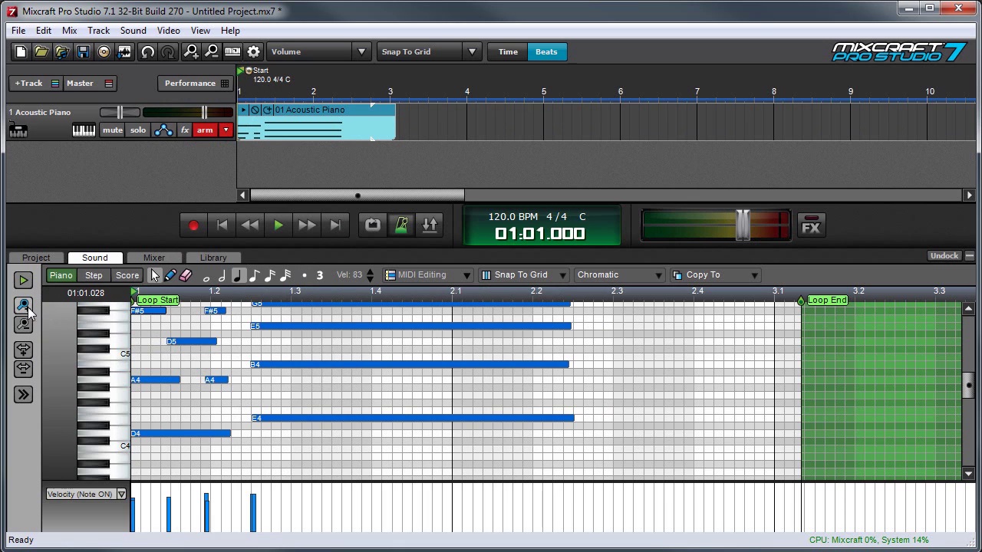
- Try the vertical and horizontal zoom, returning the note grid to its original size
click(24, 306)
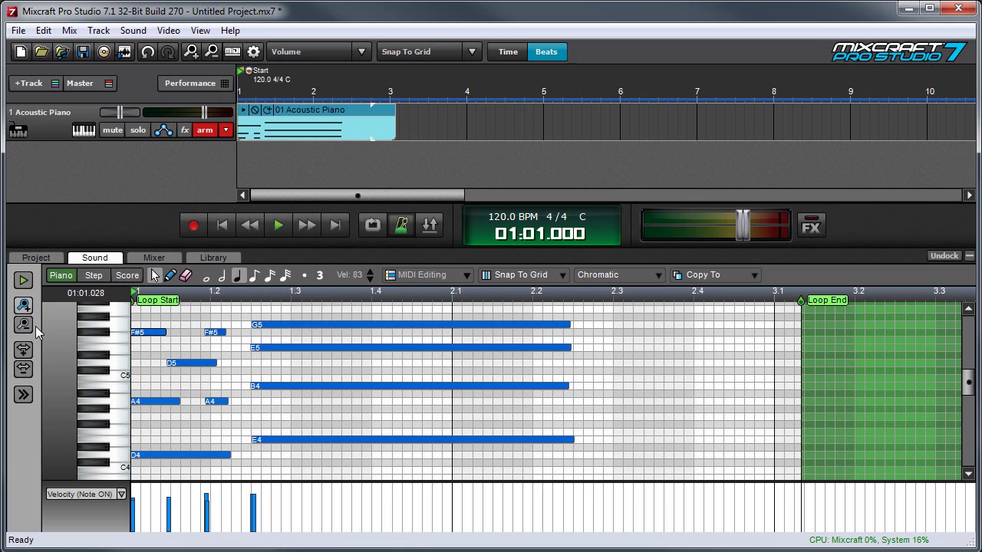
click(26, 325)
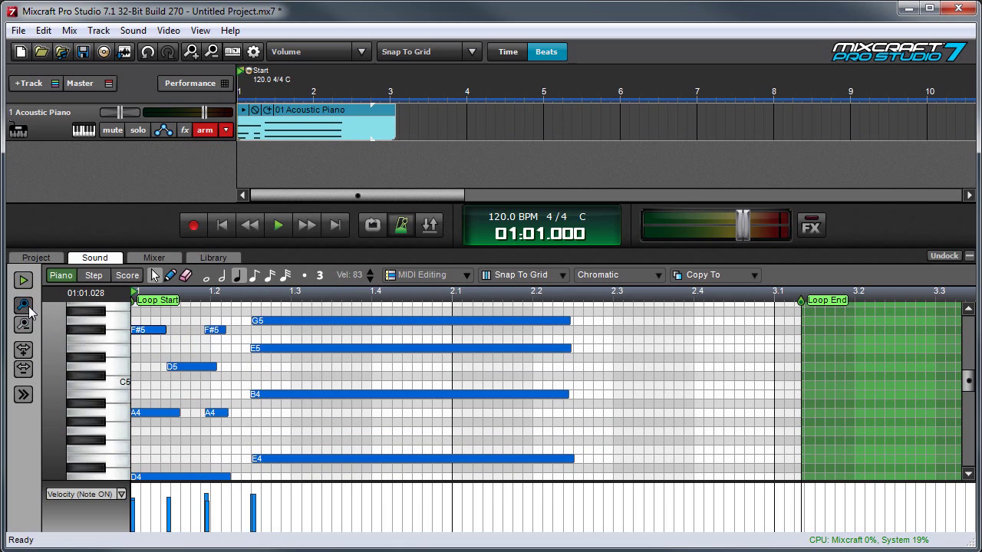
click(28, 328)
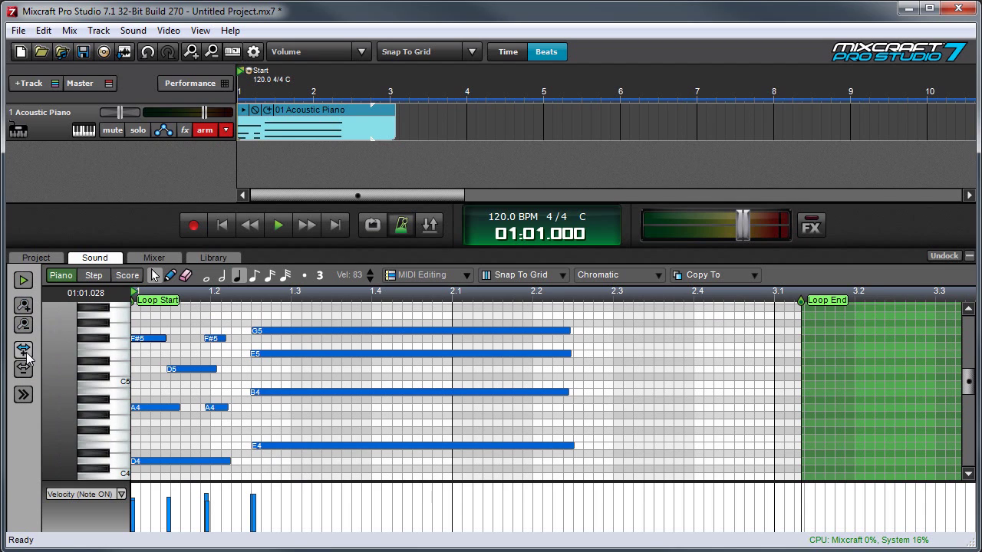
click(26, 357)
click(27, 357)
click(27, 372)
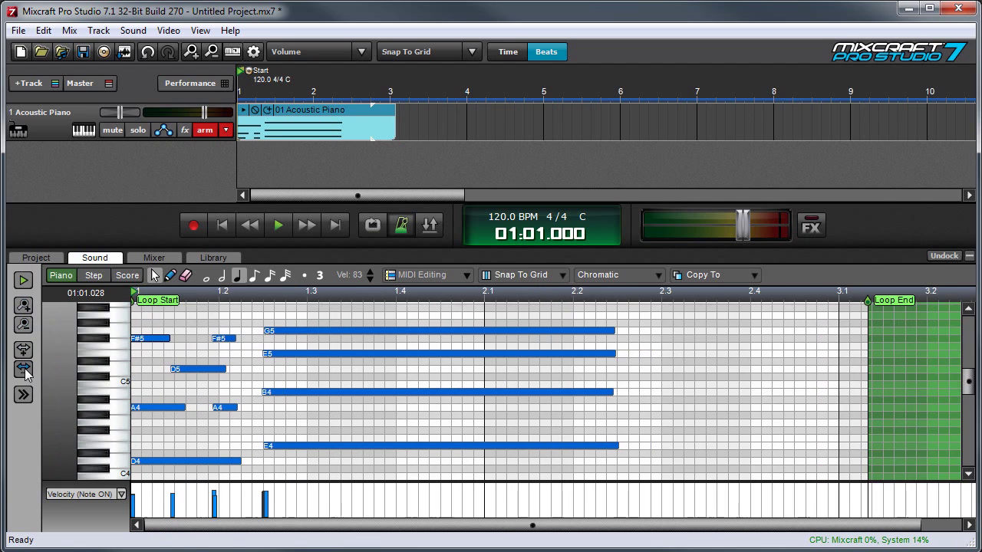
click(26, 372)
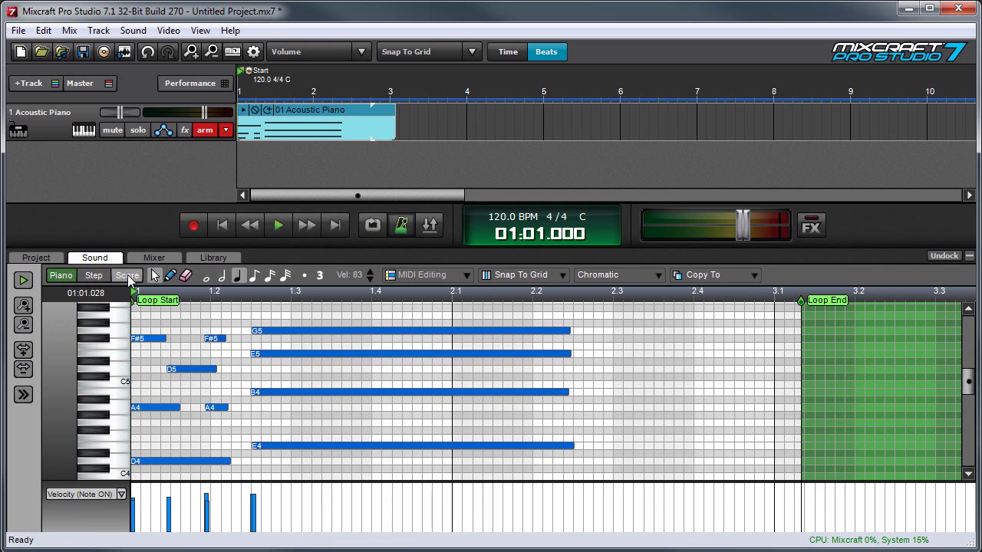
click(94, 275)
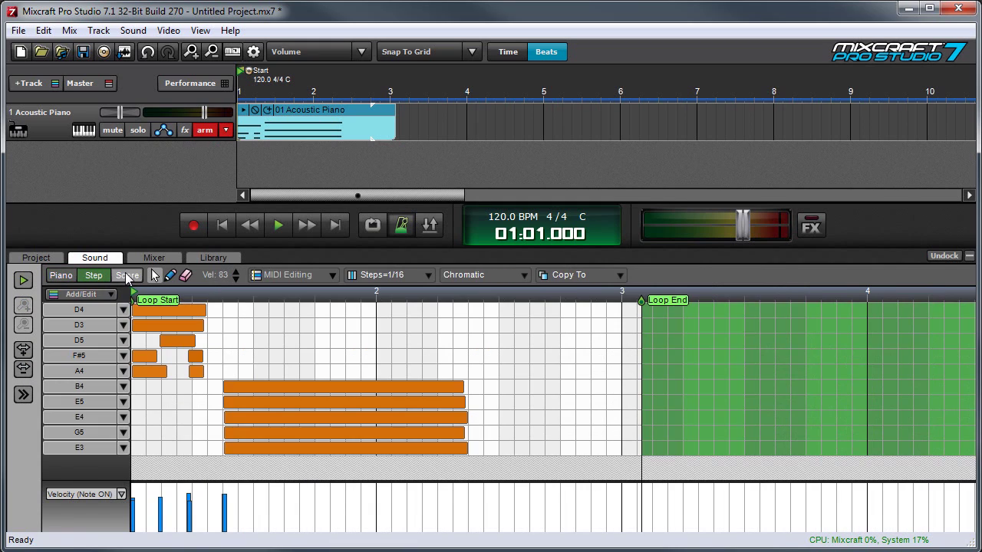
click(127, 275)
click(68, 276)
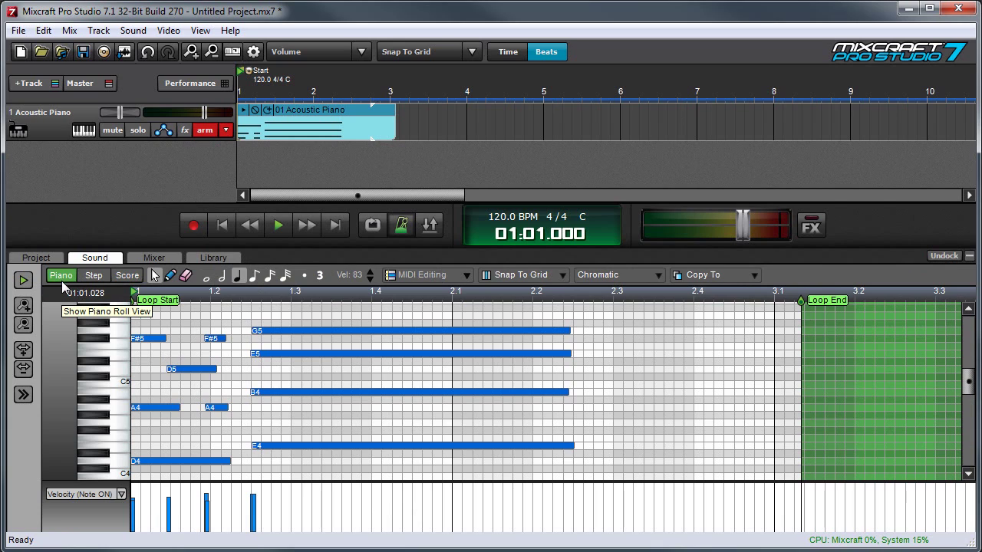
click(165, 316)
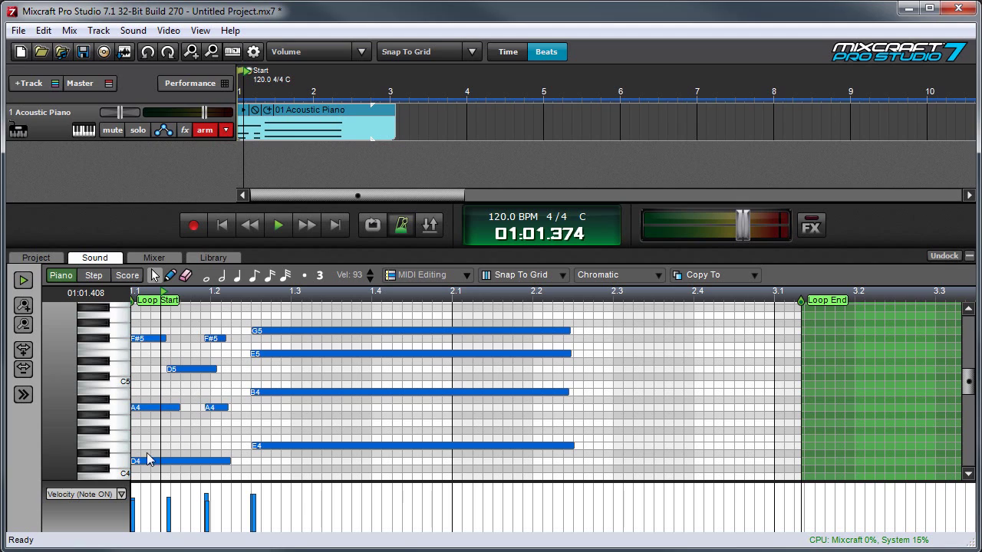
- Audition several pitches, including D4, on the piano roll keyboard
click(115, 454)
click(119, 408)
click(115, 377)
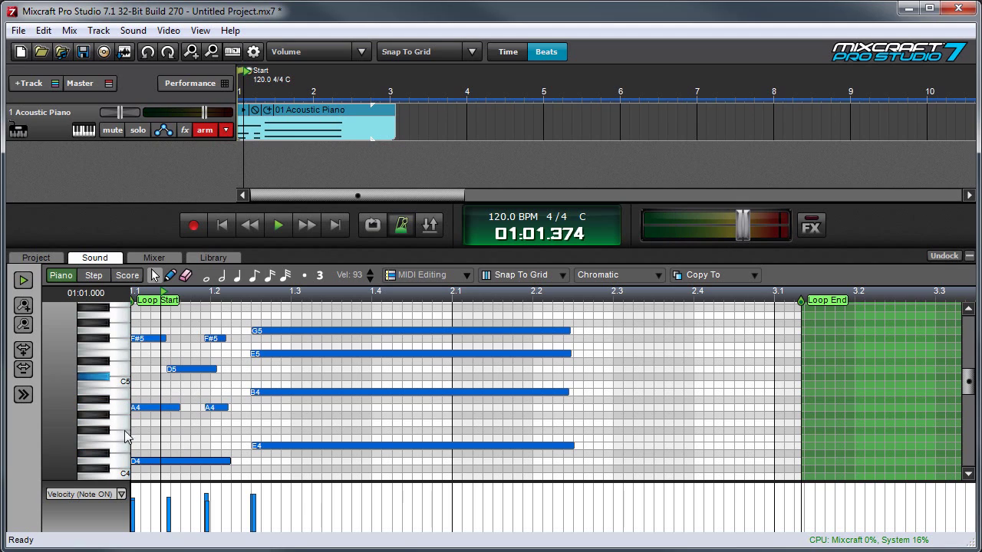
click(115, 454)
click(123, 458)
click(123, 322)
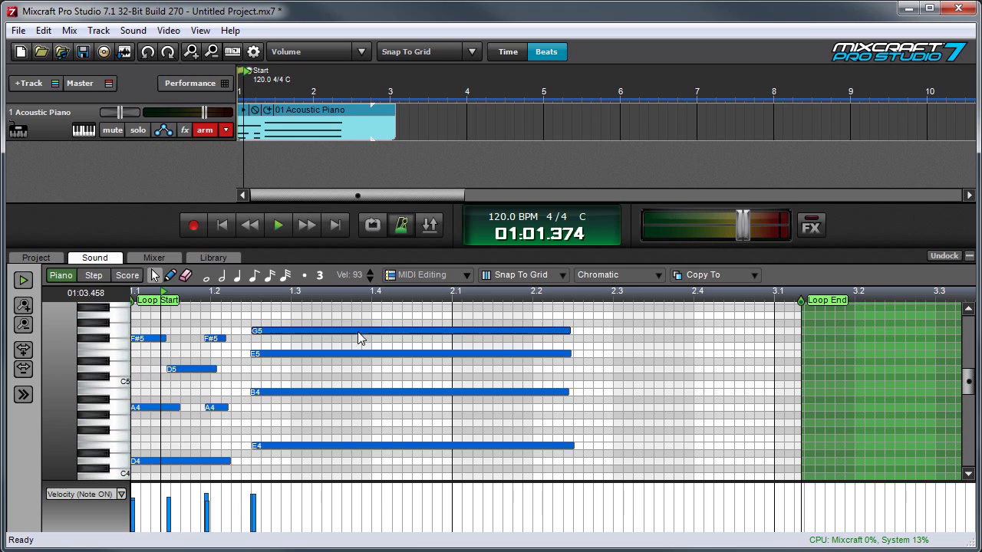
- Play the clip from beat 1.2.3, then select the first F#5 note
click(242, 292)
key(space)
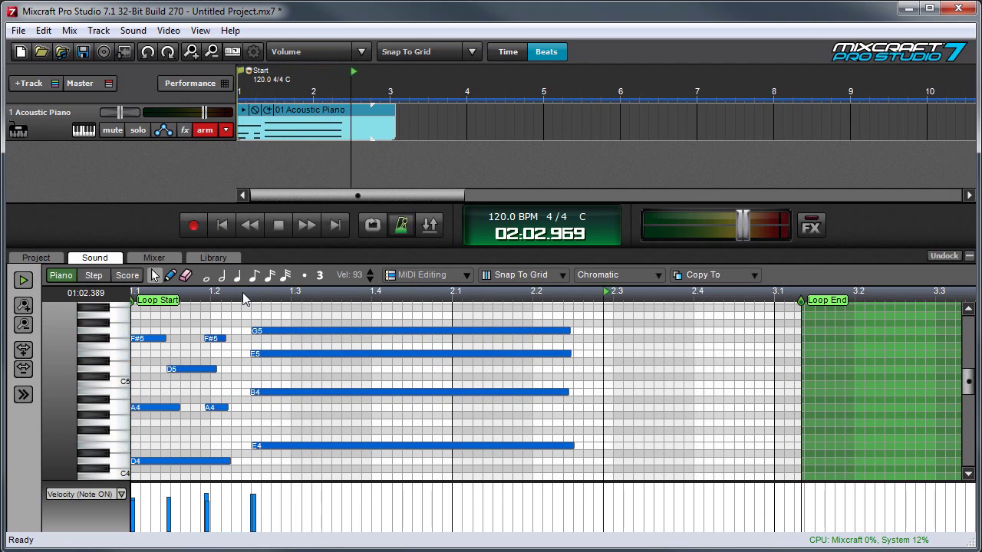
key(space)
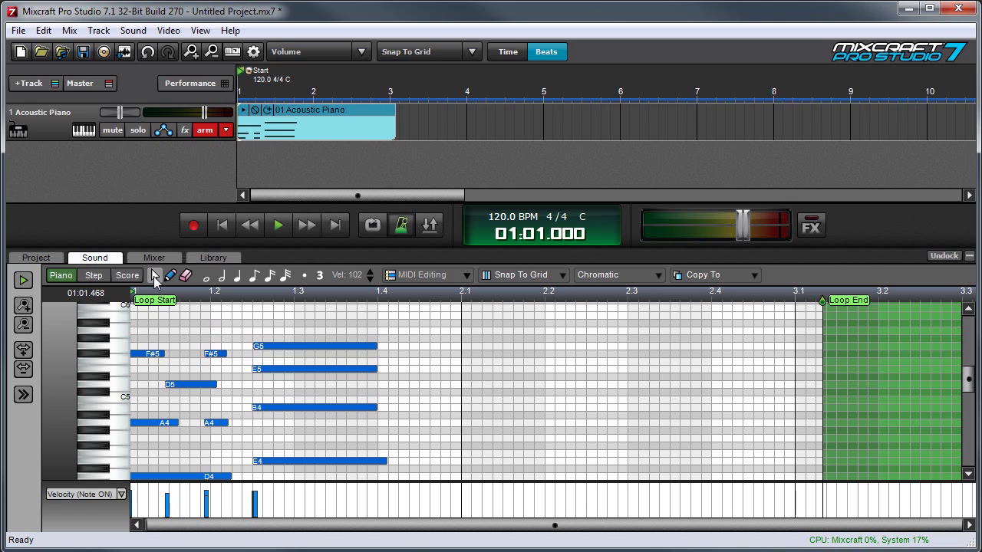
click(154, 278)
- Transpose the chord up a whole step to A5, F#5, C#5, F#4 and lengthen the second F#5
mouse_move(154, 357)
mouse_down()
mouse_move(152, 333)
mouse_move(154, 356)
mouse_up()
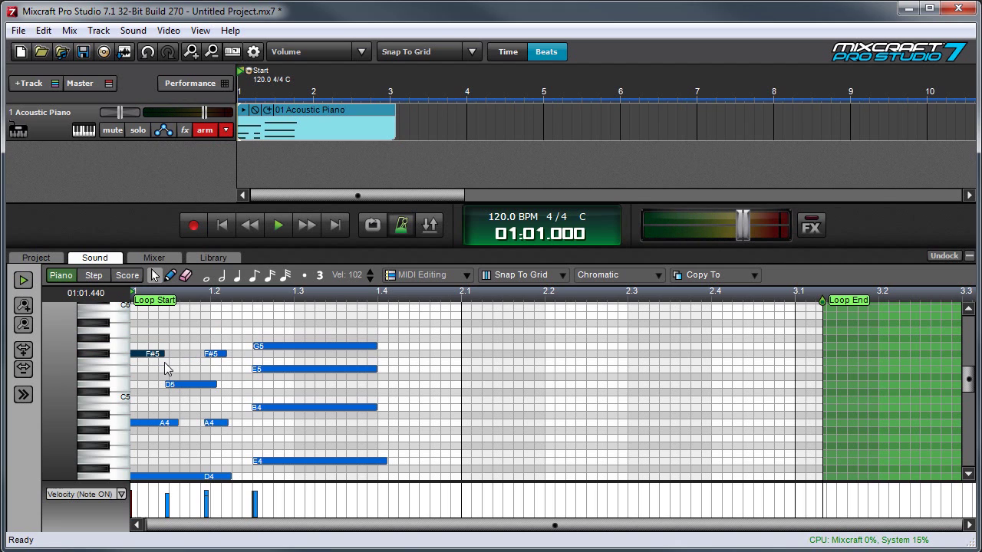
drag(223, 353, 194, 354)
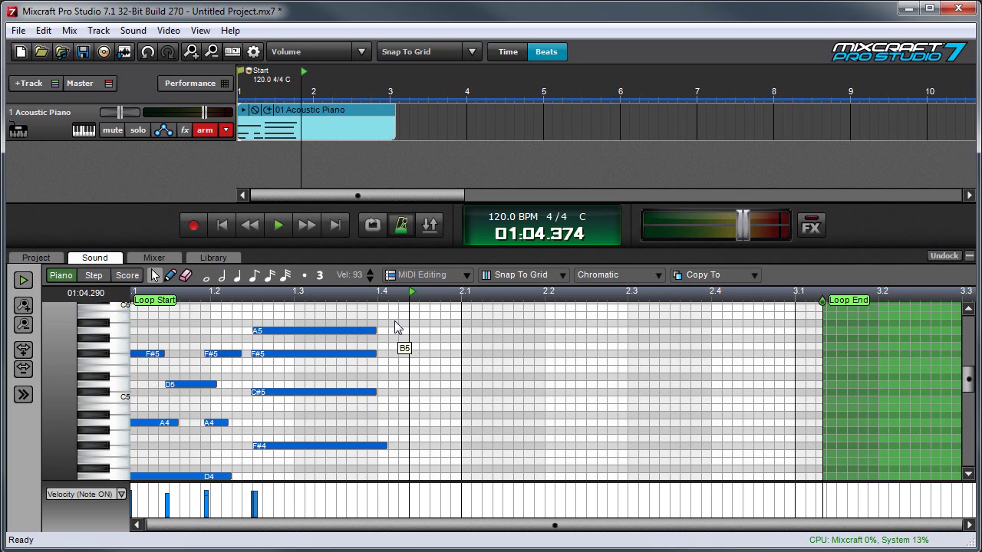
drag(398, 314, 284, 452)
drag(280, 407, 276, 342)
click(277, 342)
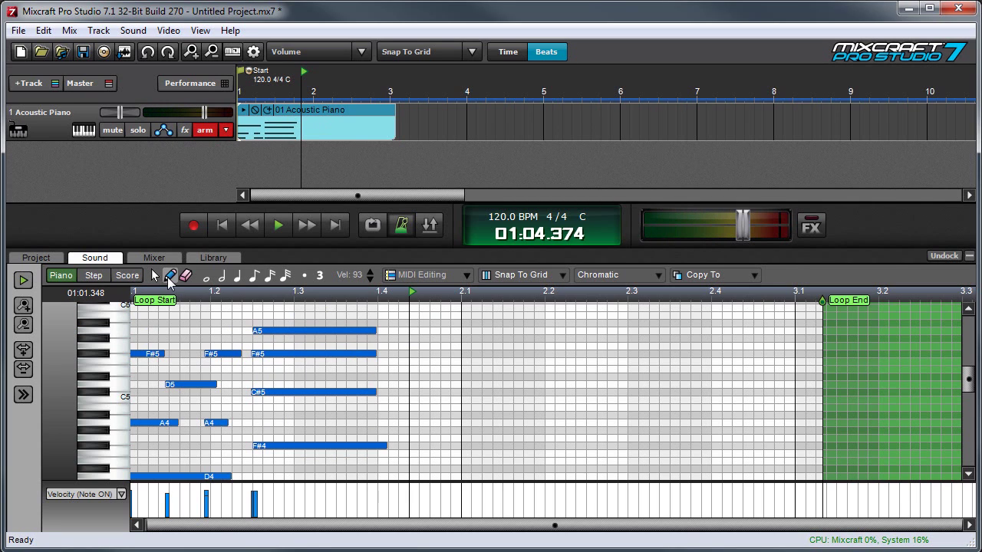
- Draw B5 and A5 notes, then a quarter-length, velocity-127 Ab5 note at beat 2.1
click(170, 278)
click(256, 315)
click(161, 331)
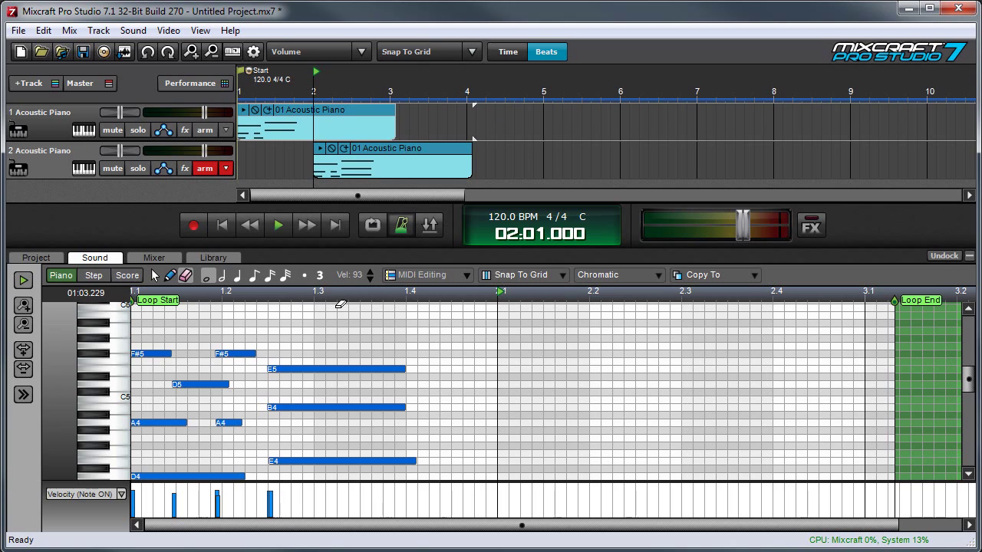
click(238, 278)
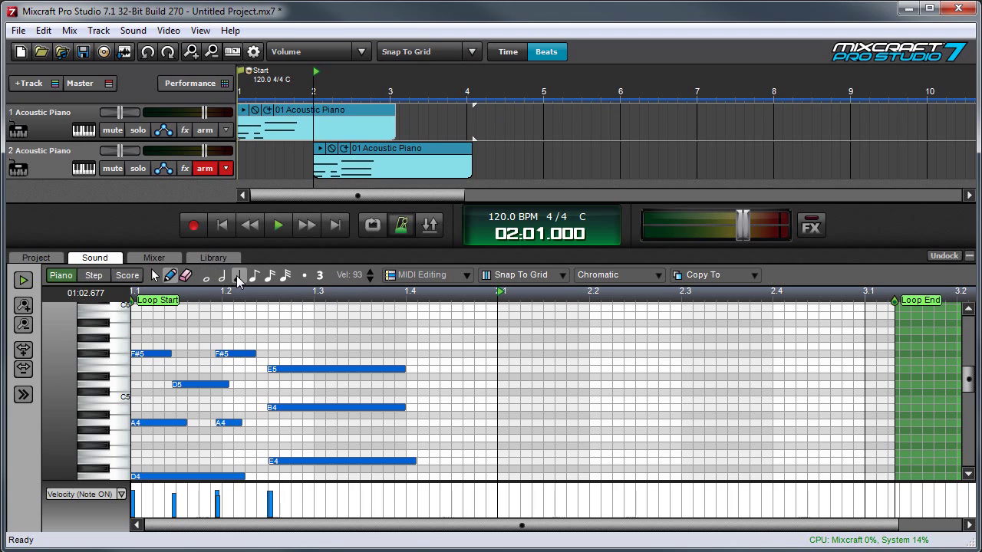
click(371, 272)
click(500, 338)
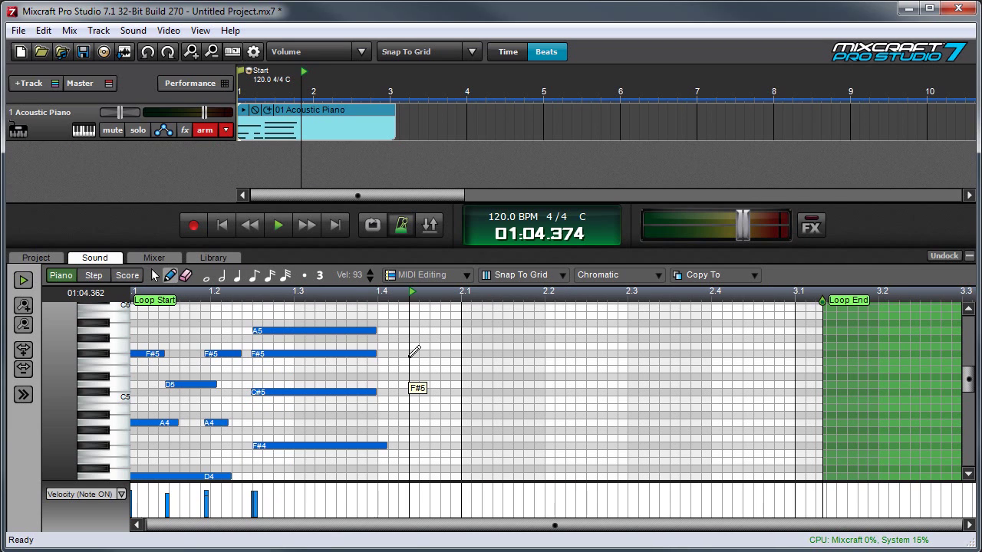
- Keep grid snapping, draw a B5 note near beat 2.1, then delete it
click(540, 279)
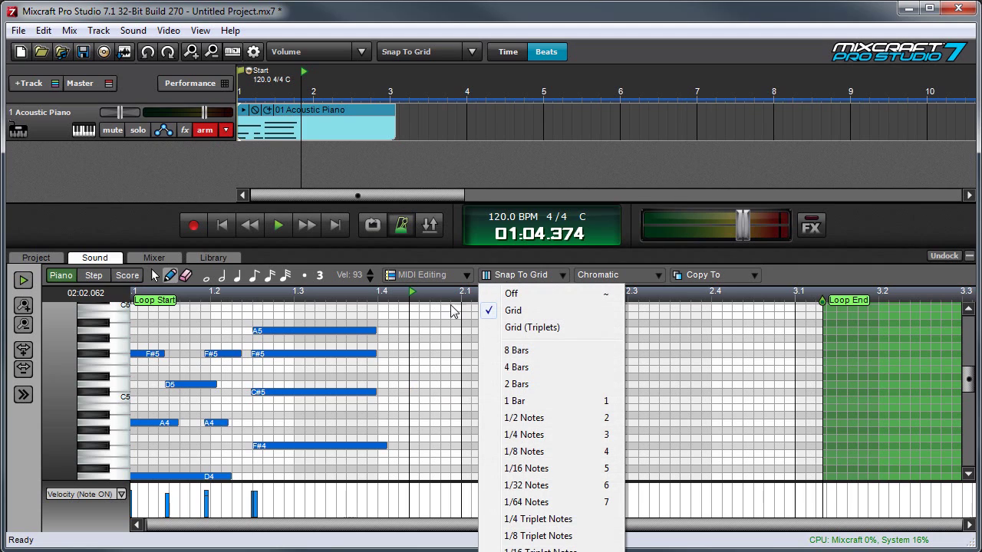
click(434, 313)
click(431, 315)
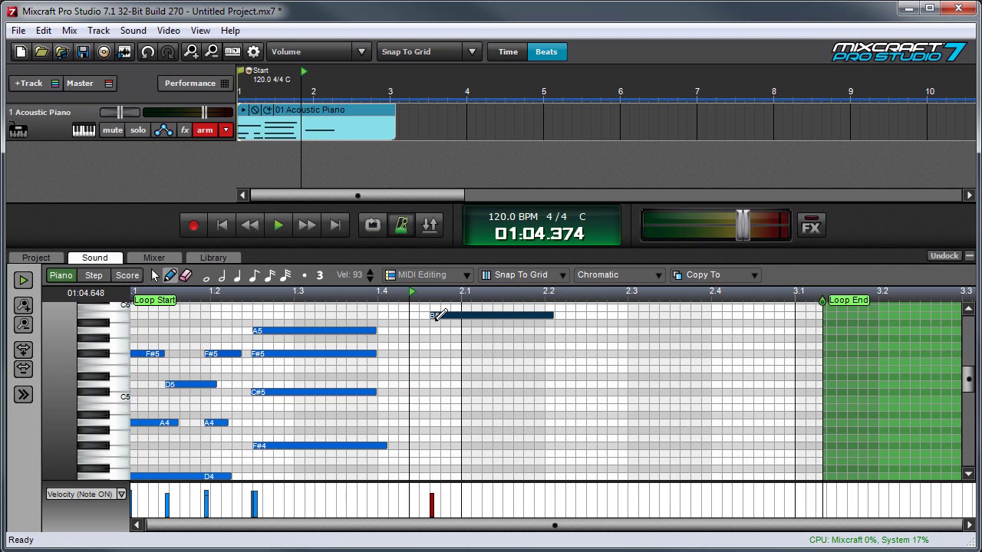
key(Delete)
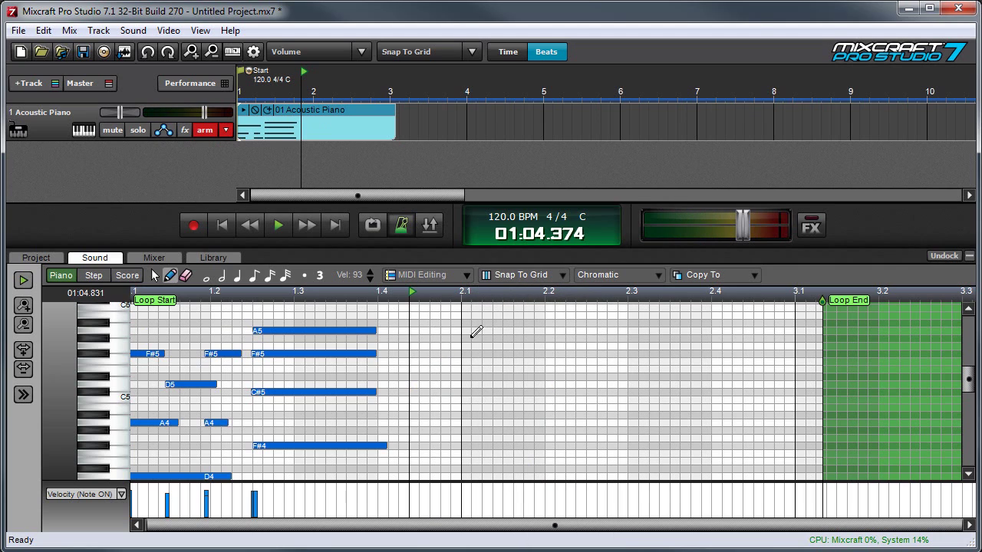
- Zoom the piano roll in horizontally, then back out to show the loop end
scroll(393, 343, left, 1)
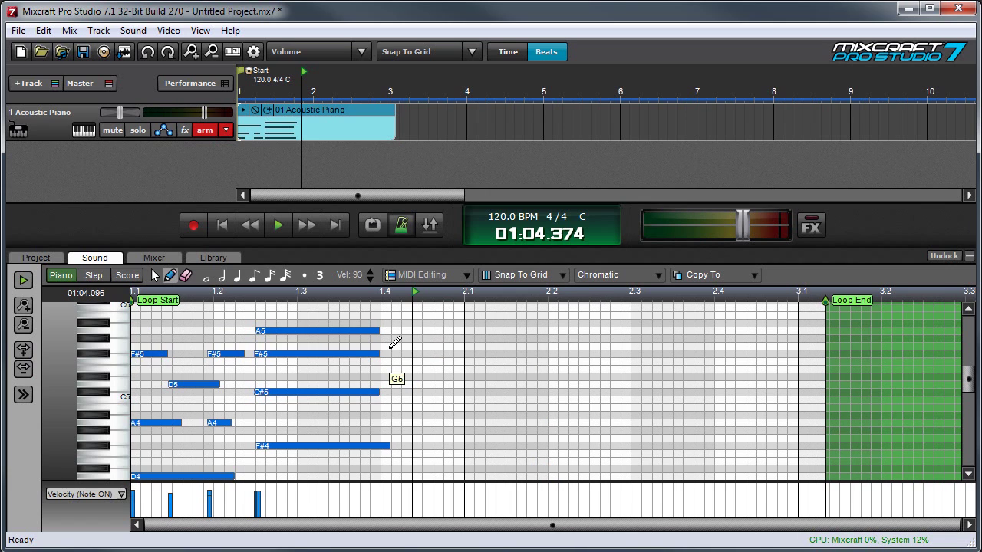
click(23, 349)
click(23, 350)
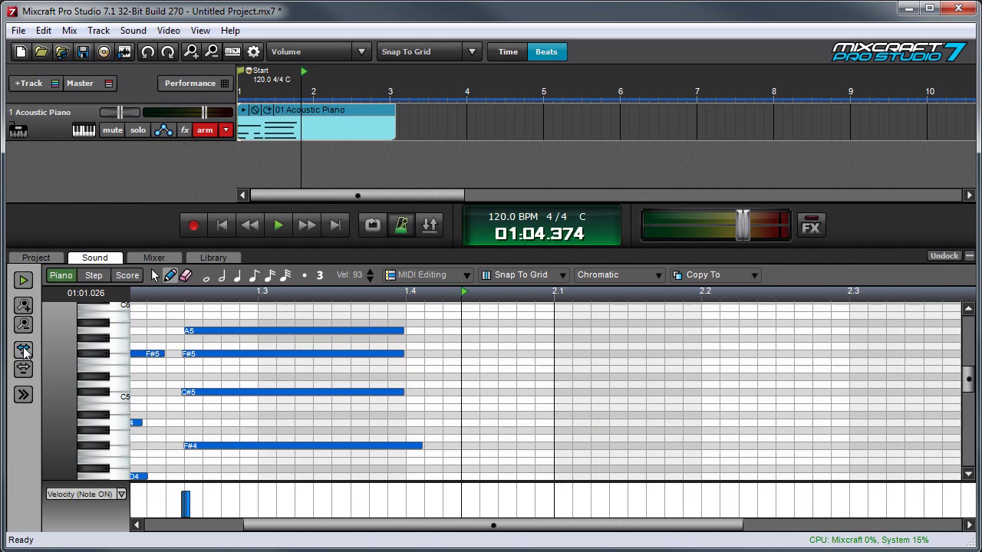
click(23, 369)
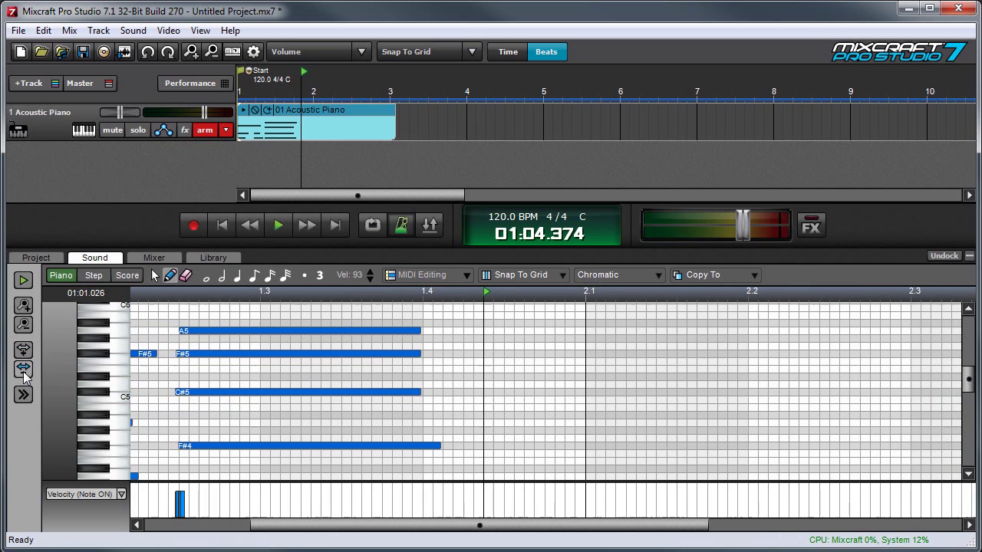
click(23, 370)
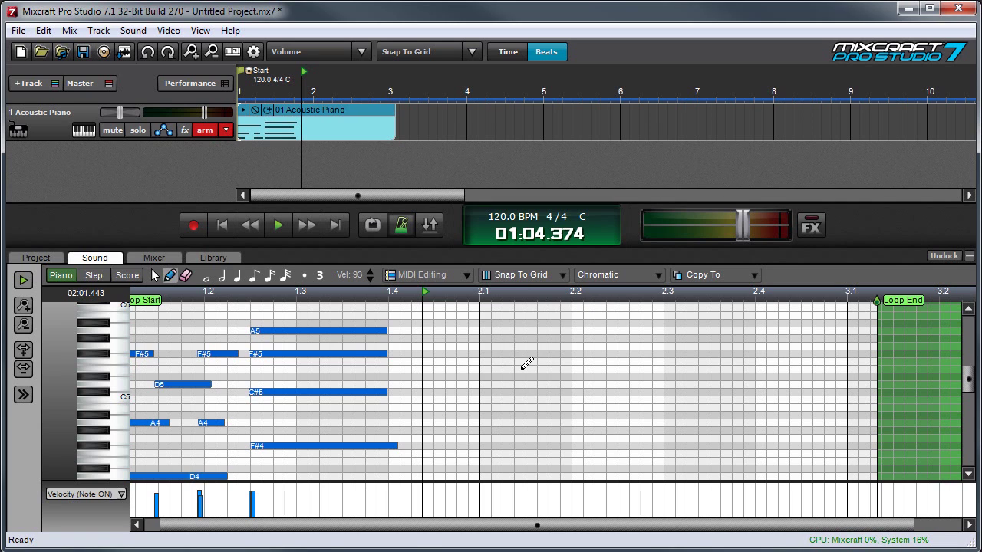
- Set Snap to 1 Bar, then return snapping to the normal grid
click(541, 277)
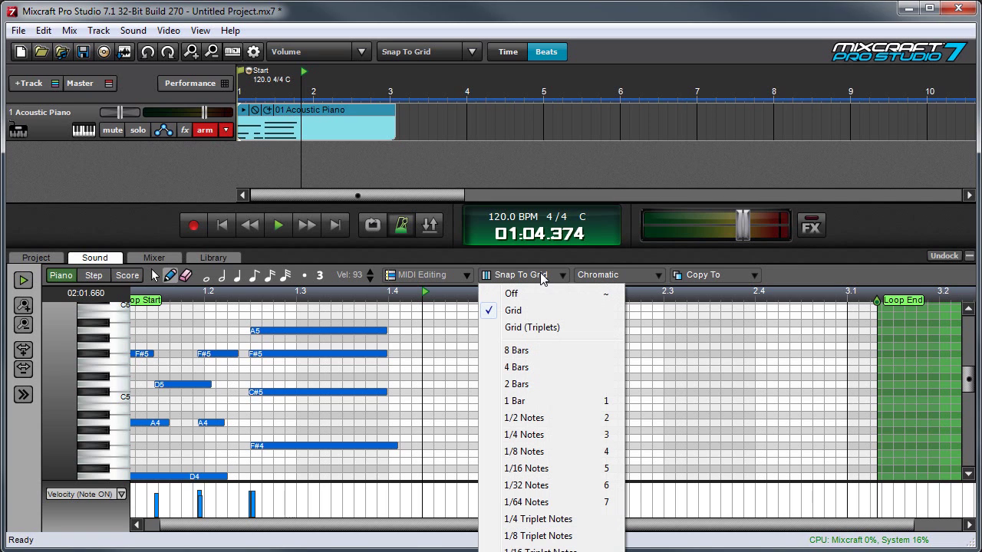
click(552, 401)
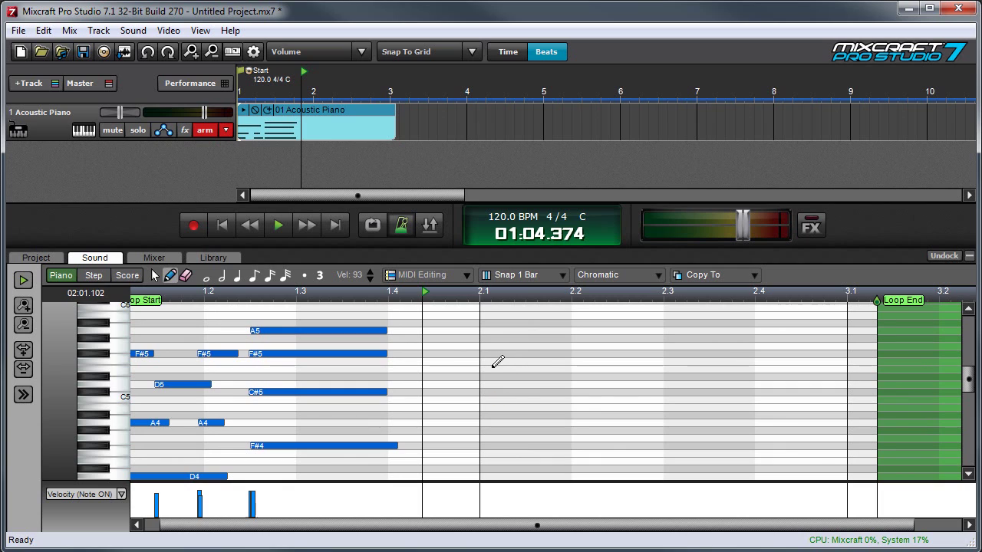
click(533, 276)
click(529, 309)
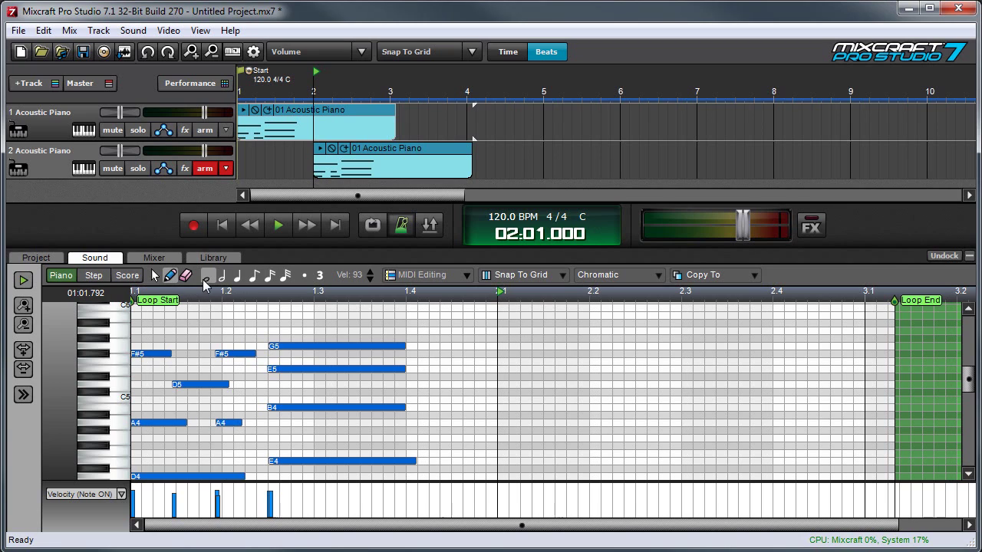
- Erase the G5, E5, B4 and E4 chord notes with the Eraser tool
click(389, 346)
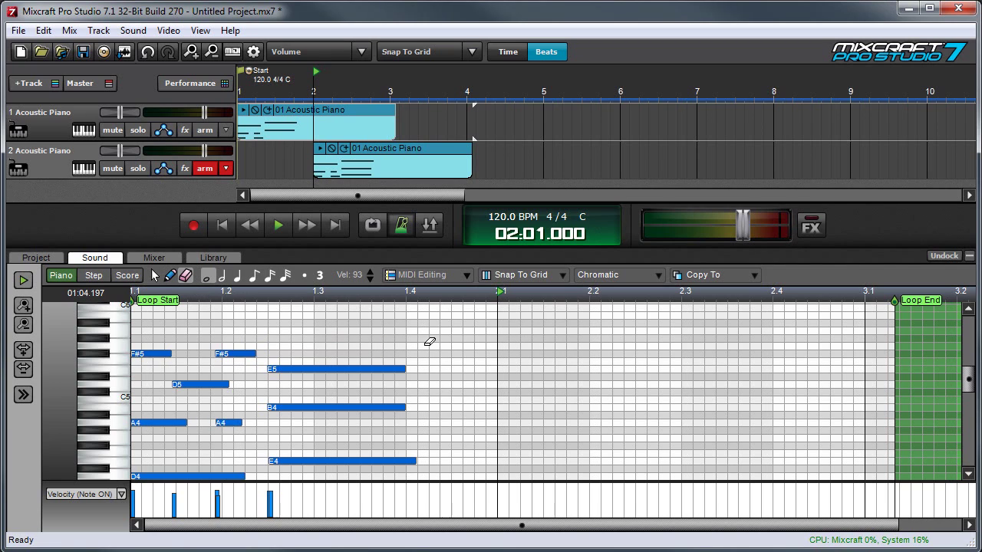
click(389, 369)
click(347, 407)
click(298, 461)
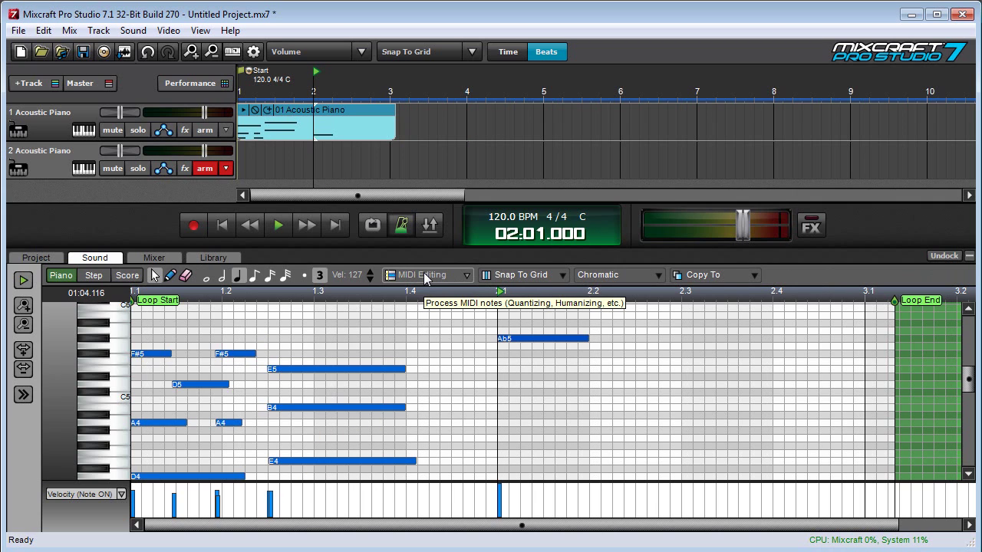
click(424, 276)
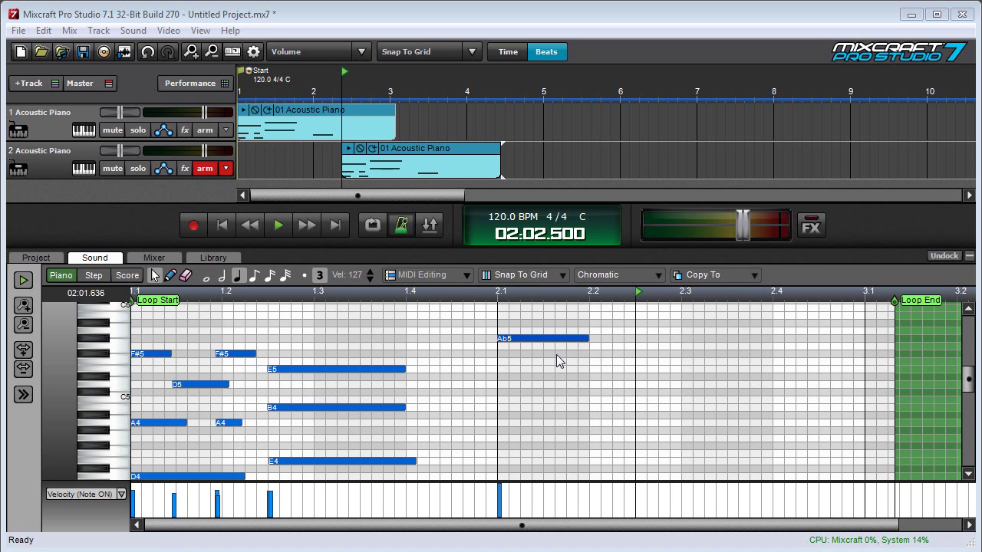
- Move the Ab5 note down to G5 and label the keys with the 808-909 drum map
drag(554, 342, 519, 351)
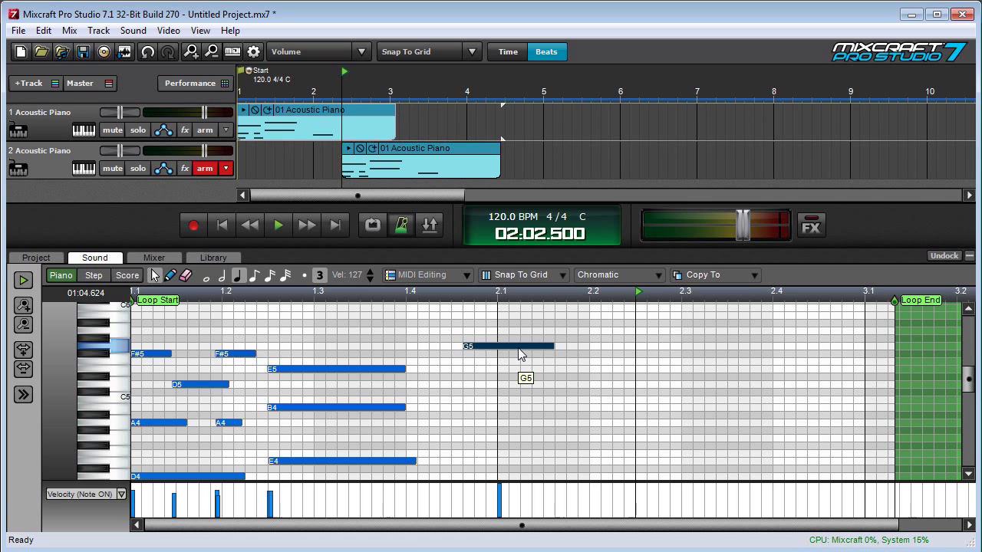
drag(519, 355, 519, 354)
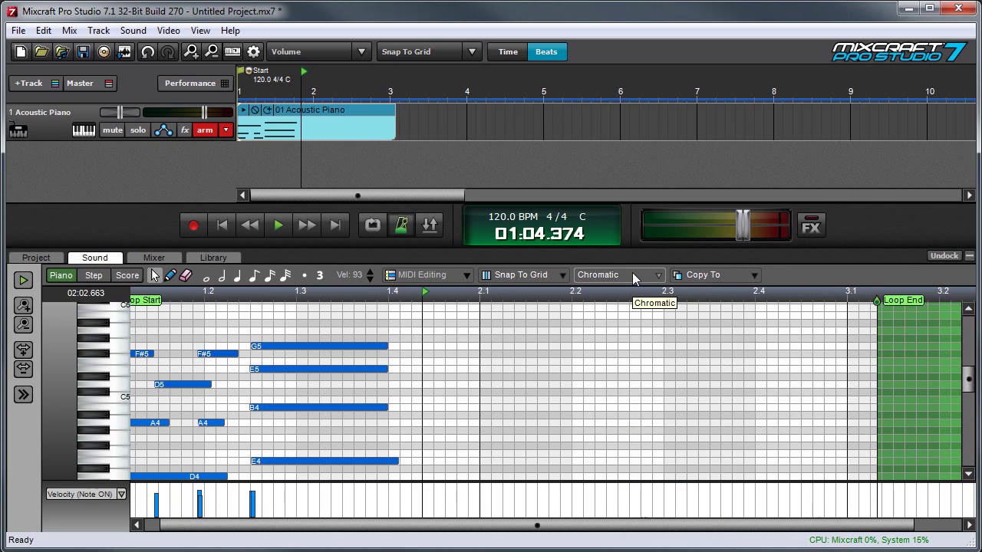
click(633, 277)
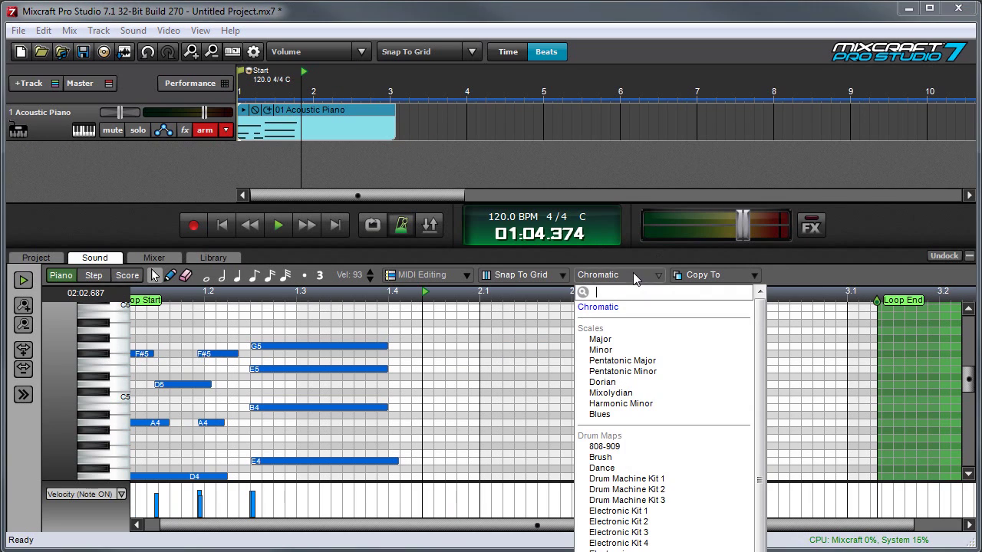
click(666, 454)
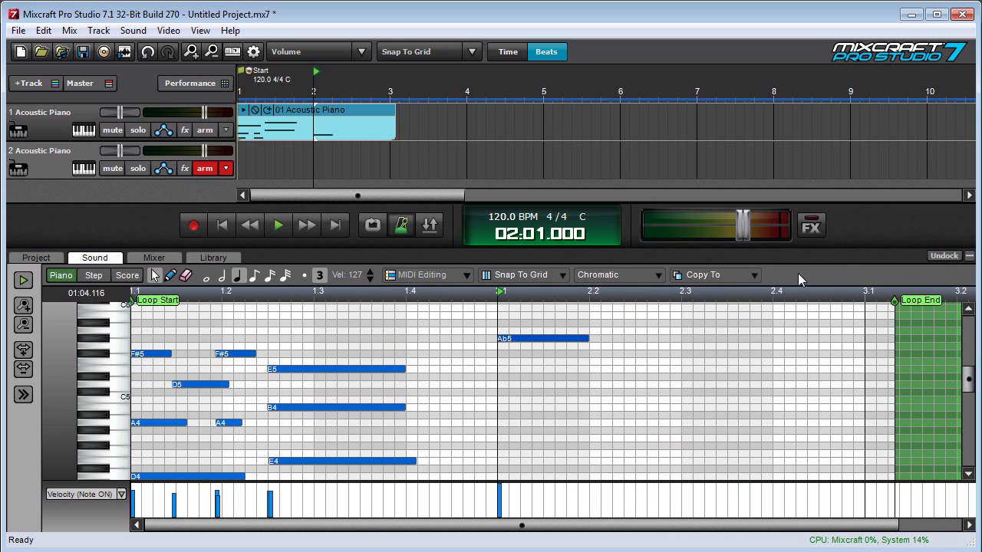
- Copy the piano clip into the Performance Panel, then hide the panel
click(735, 275)
click(738, 291)
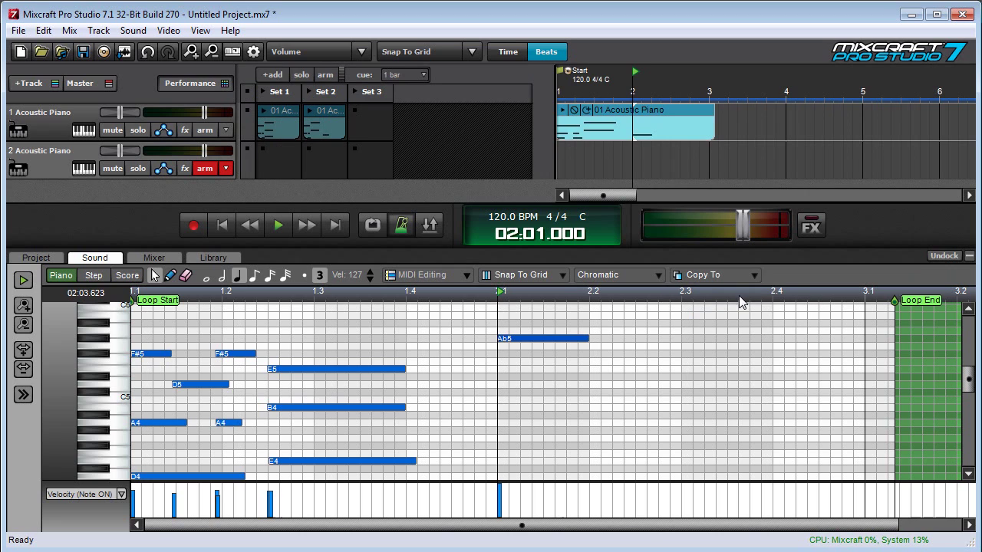
click(196, 84)
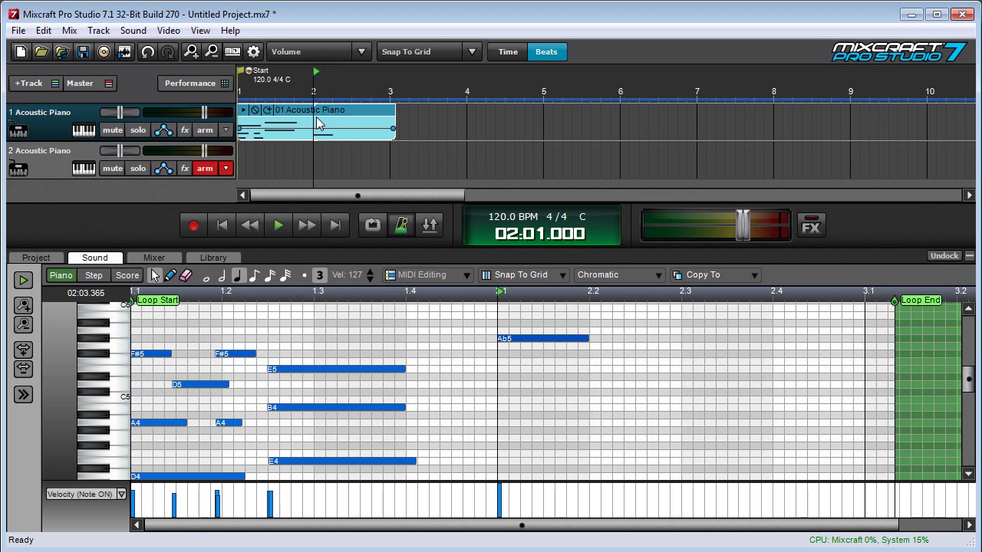
- Copy the clip onto track 2 starting at the 02:02.500 playhead position
click(52, 159)
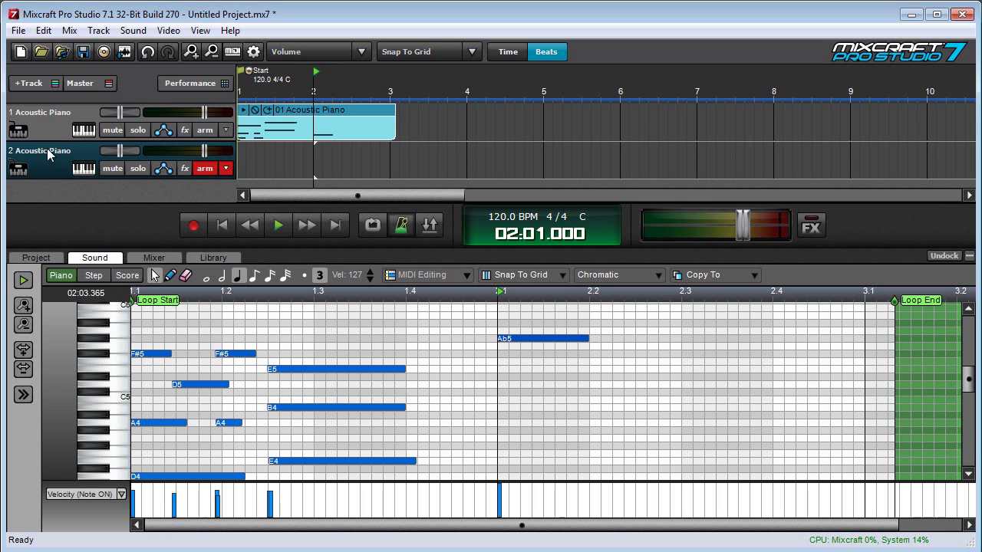
click(343, 85)
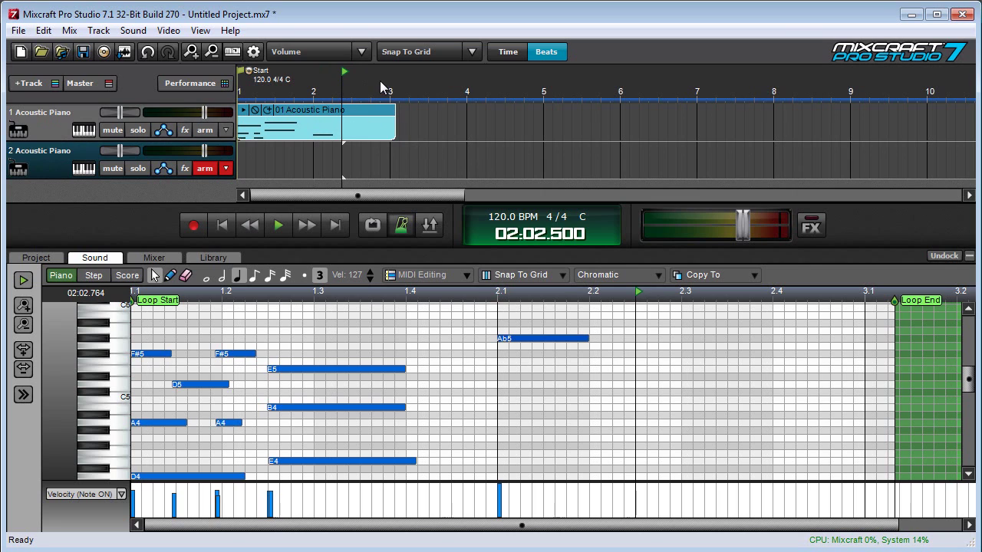
click(721, 275)
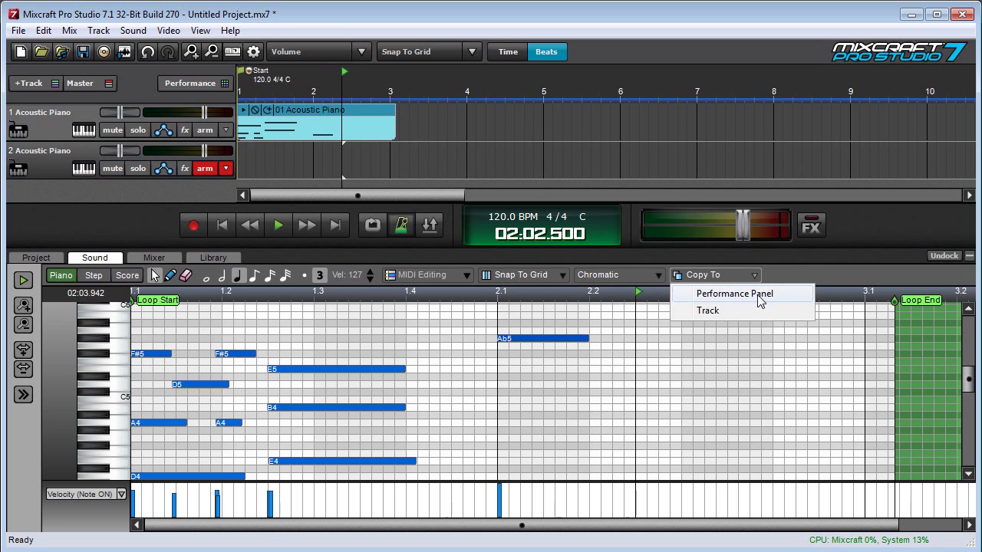
click(707, 311)
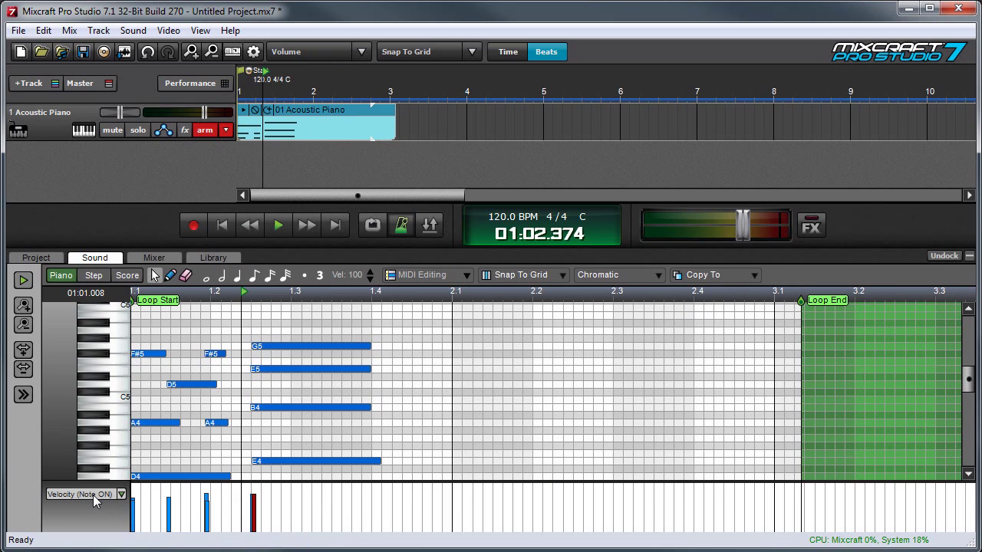
- Select the first F#5 note and raise its Note ON velocity to about 115
click(138, 352)
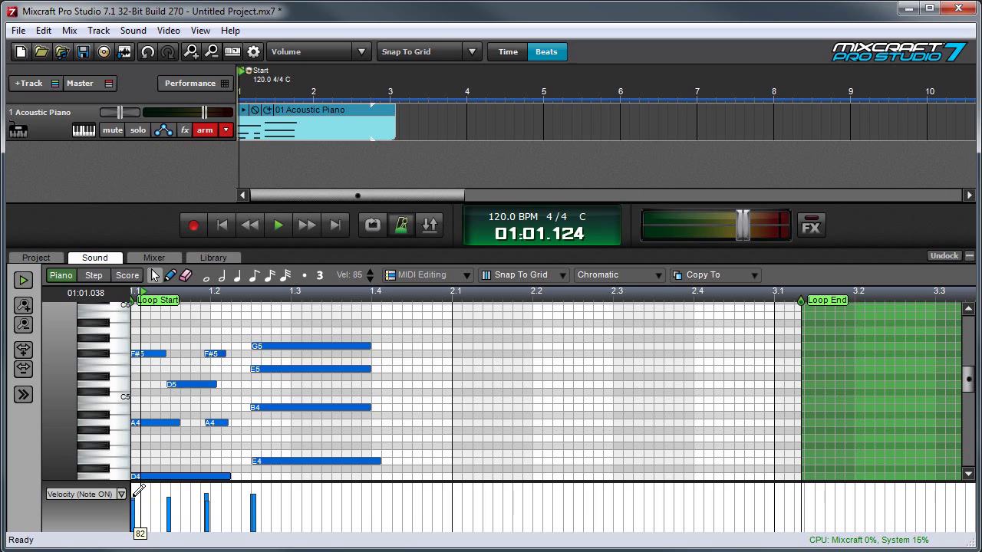
click(152, 358)
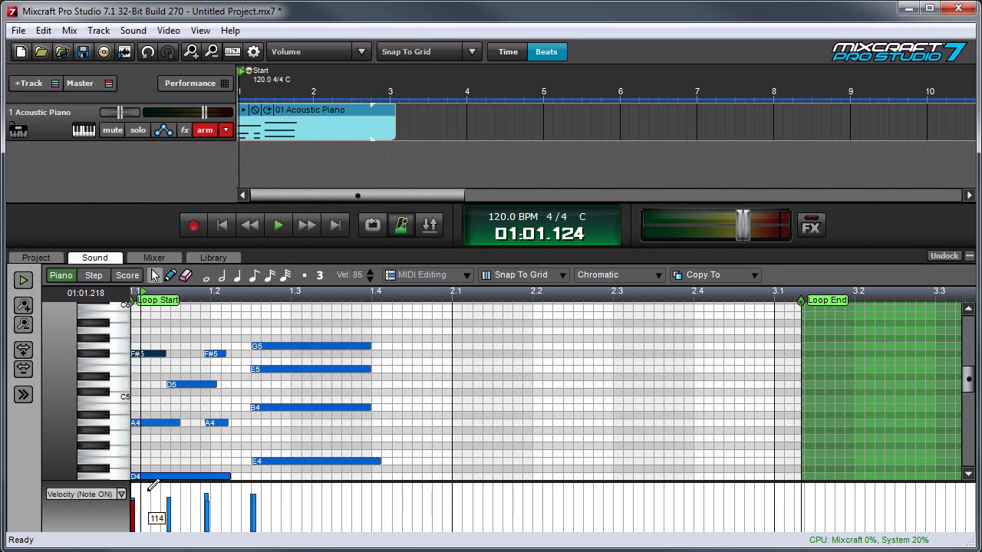
drag(132, 506, 151, 481)
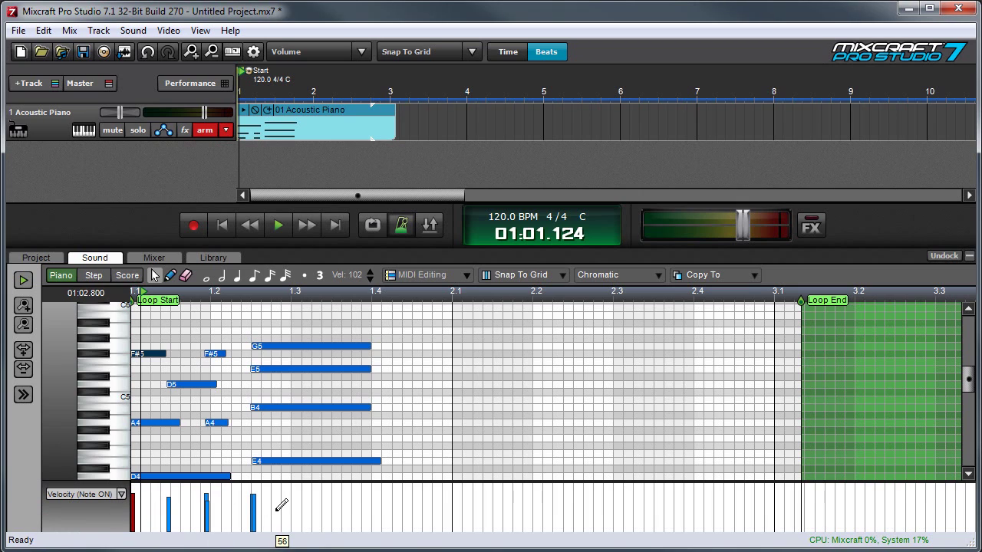
- Change the controller lane from Velocity (Note ON) to (129) Program Change, then reopen the lane list
click(122, 494)
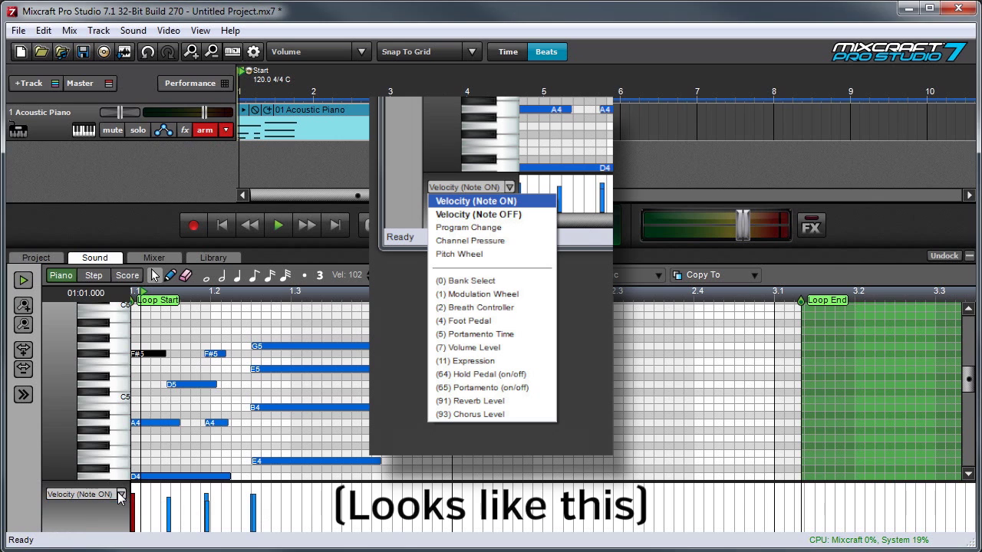
click(84, 530)
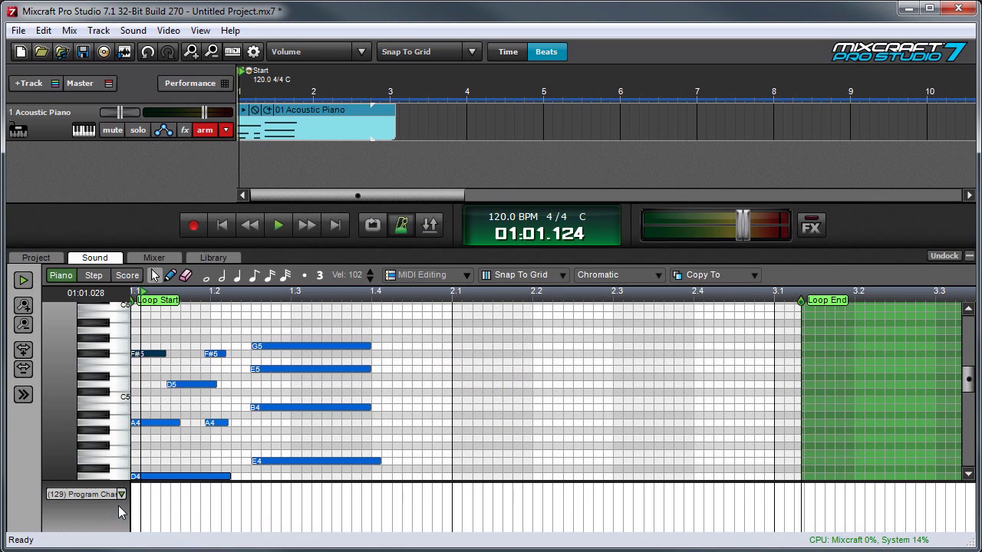
click(122, 495)
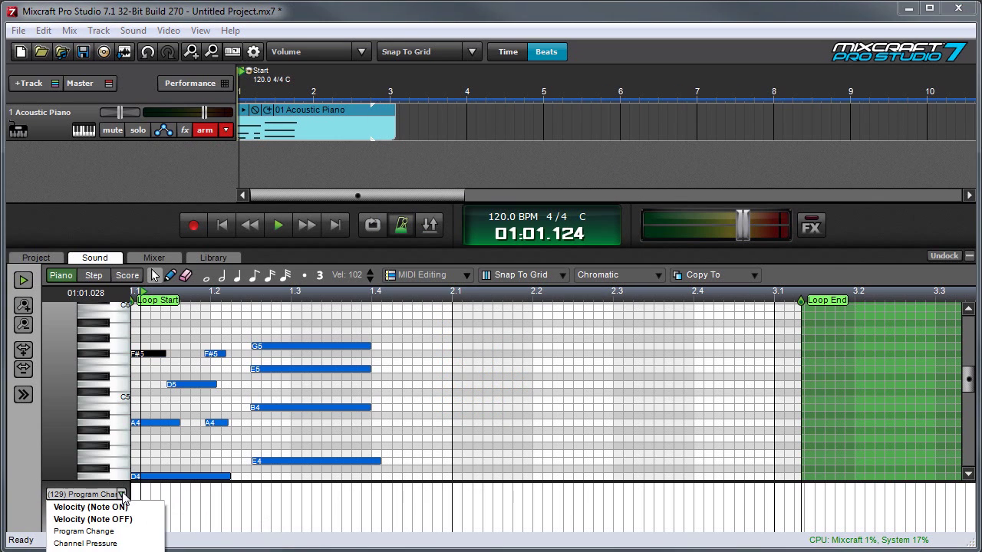